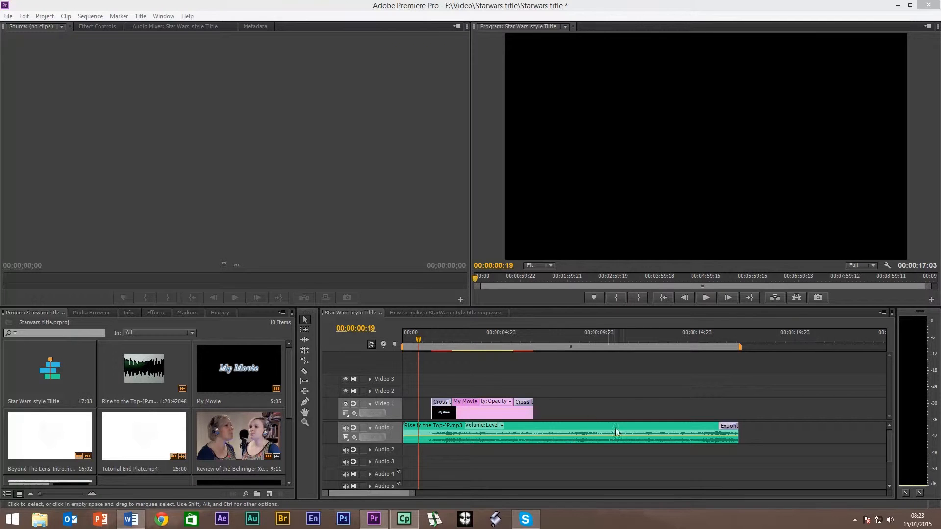
# Step: Open the My Movie title from the project to inspect its text design, and close the titler
pyautogui.click(232, 365)
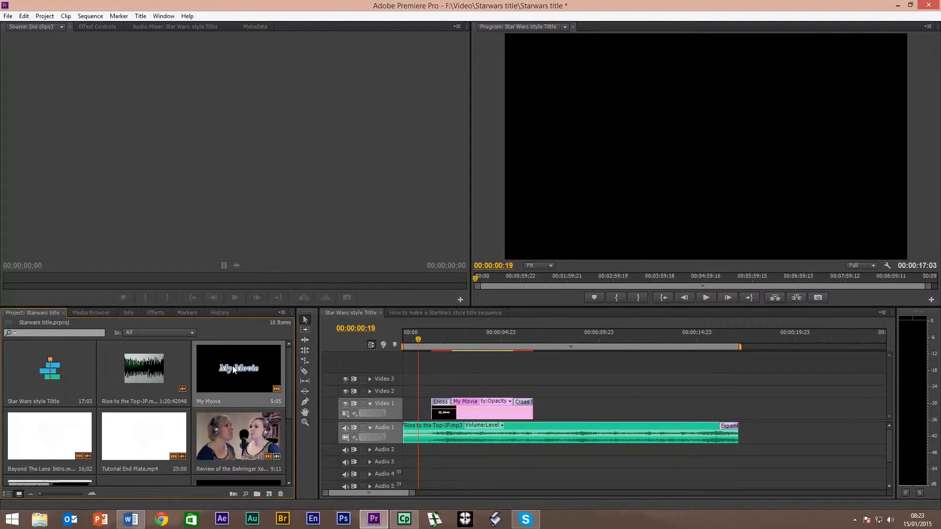
pyautogui.doubleClick(232, 366)
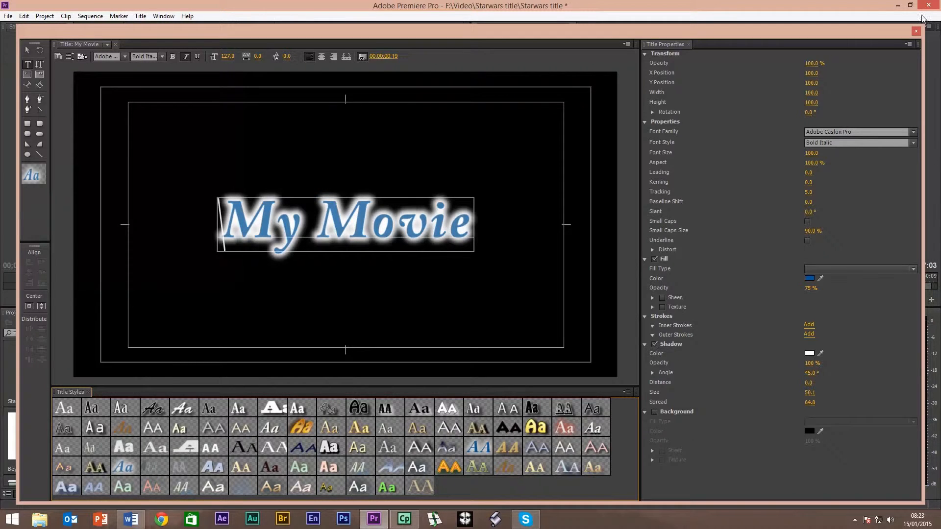
pyautogui.click(915, 30)
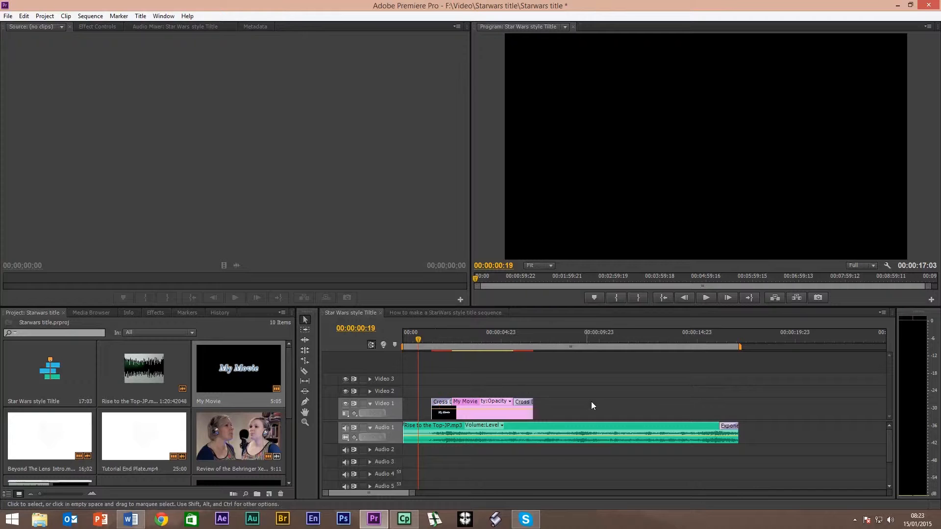
# Step: Play the sequence from near its start past the end of the My Movie title
pyautogui.click(419, 338)
pyautogui.press('space')
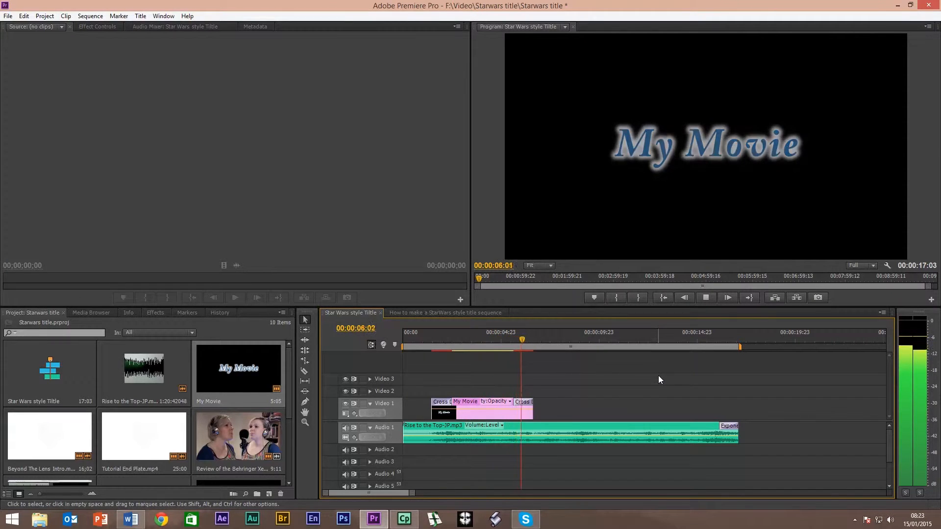
pyautogui.press('space')
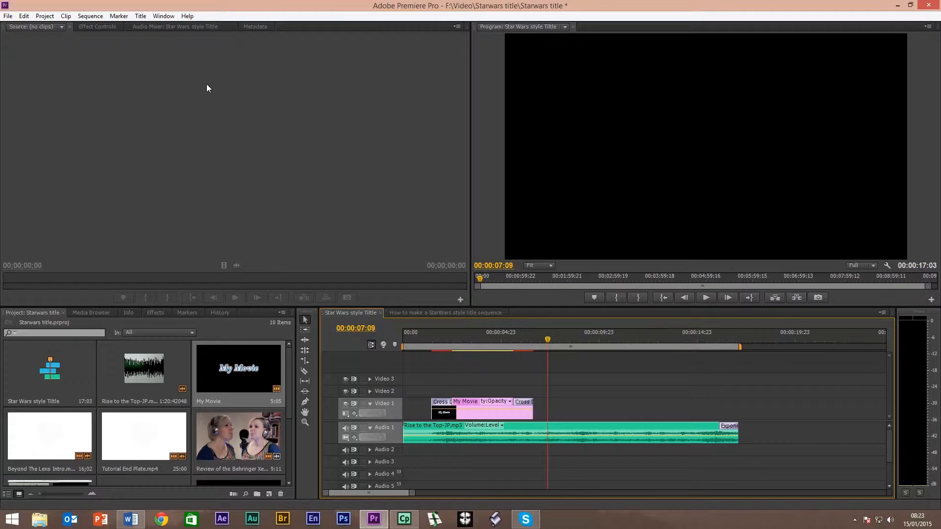
# Step: Create a new default roll title named "starwars text" with the existing video settings
pyautogui.click(137, 18)
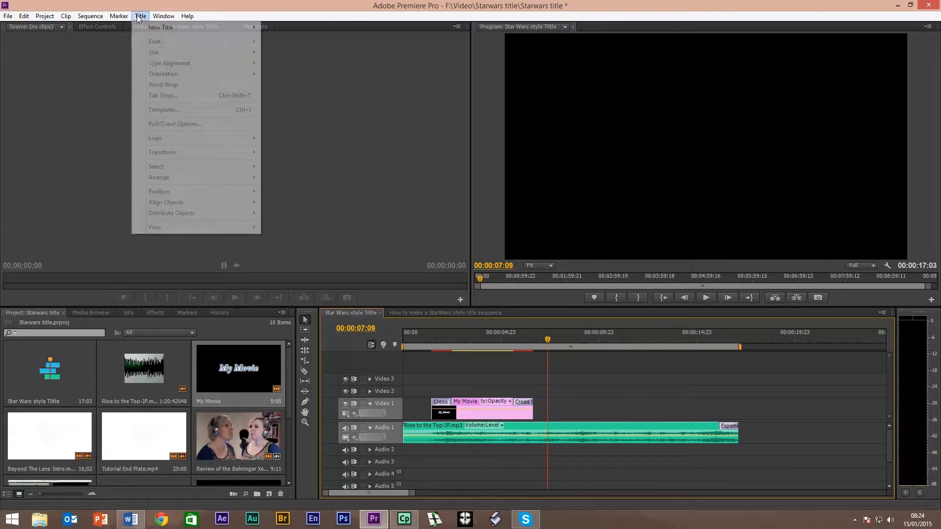
pyautogui.moveTo(154, 30)
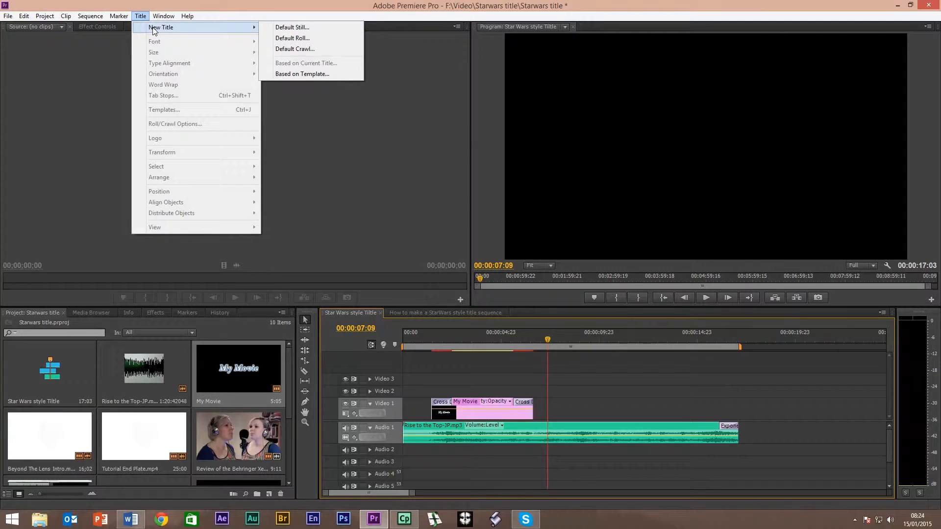
pyautogui.click(304, 37)
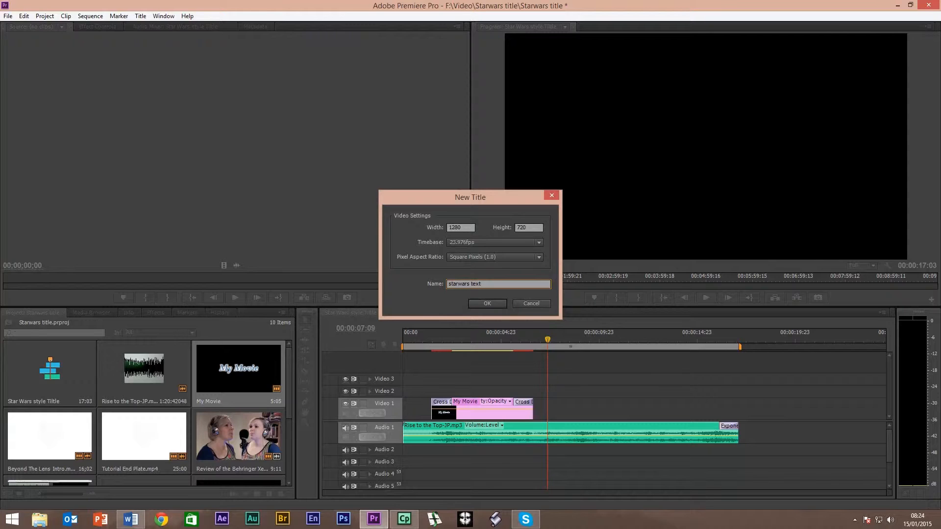
pyautogui.click(495, 307)
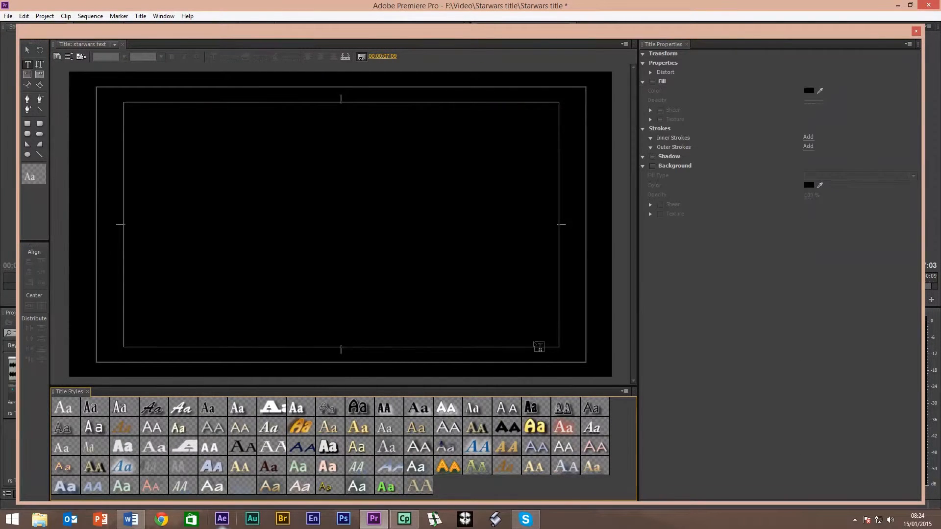
# Step: Copy the first 13 lines of the Lorem ipsum text in Word and paste them into the Premiere Pro title at the safe margin's lower-left corner
pyautogui.click(130, 520)
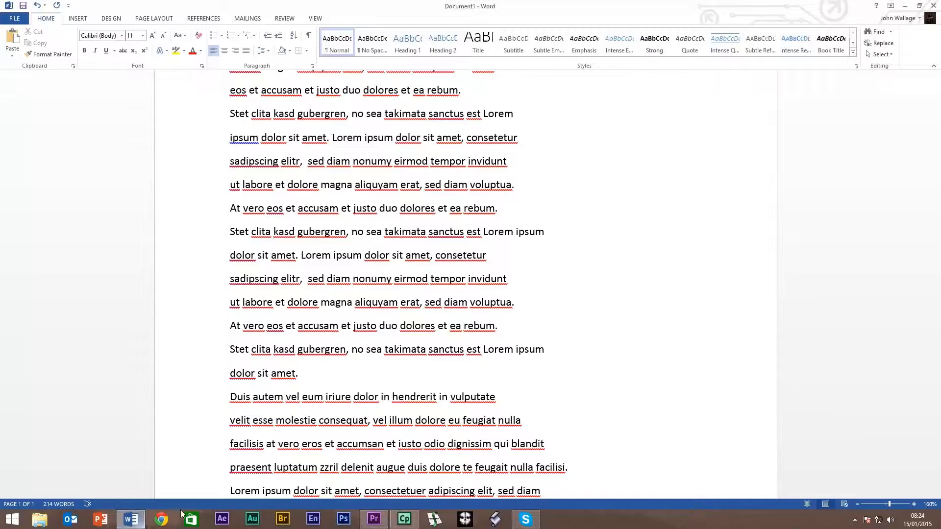
pyautogui.scroll(3, 664, 296)
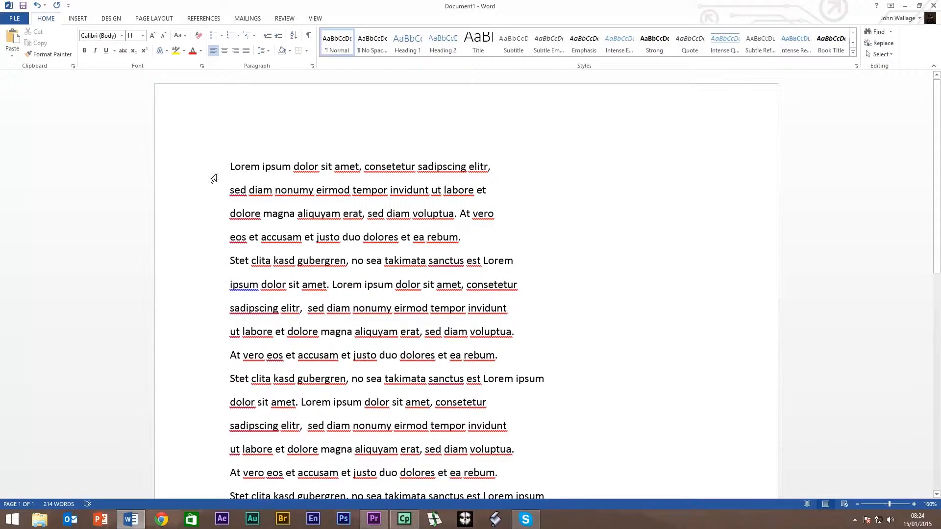
pyautogui.moveTo(227, 167); pyautogui.dragTo(517, 452)
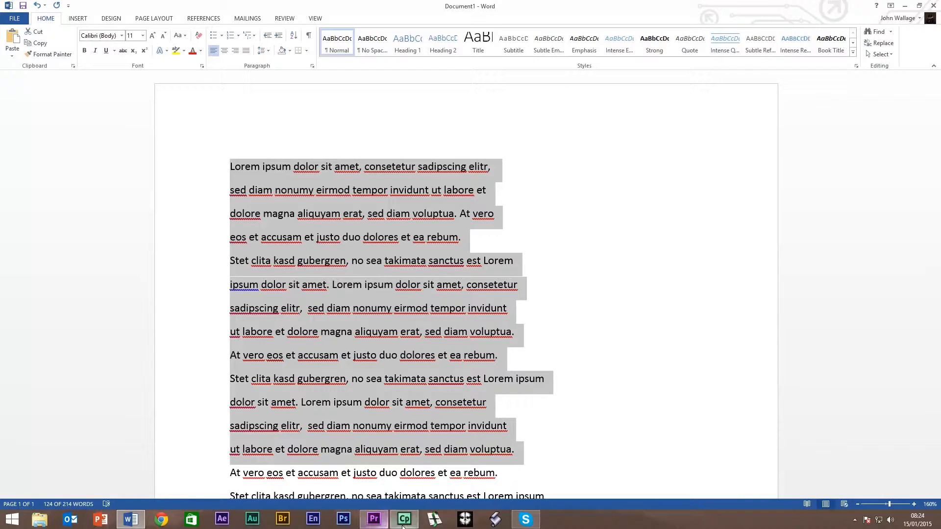
pyautogui.click(374, 519)
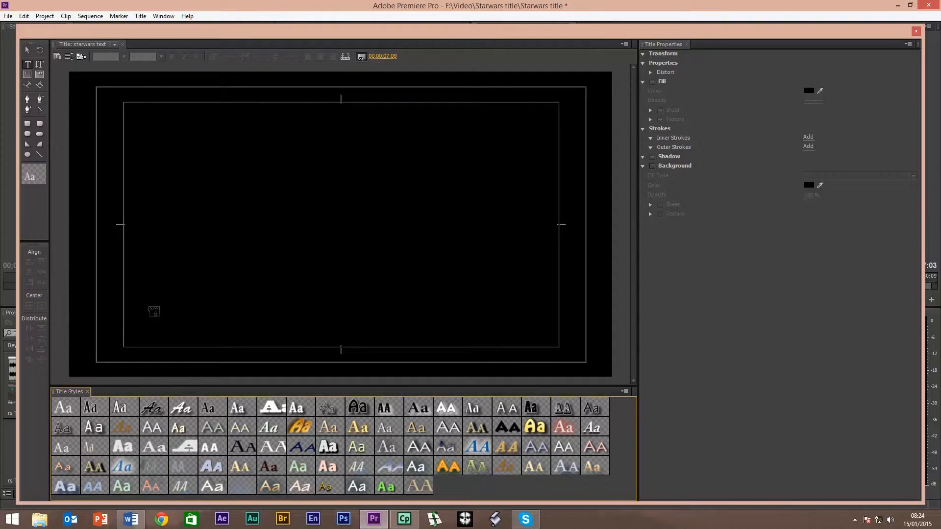
pyautogui.click(123, 345)
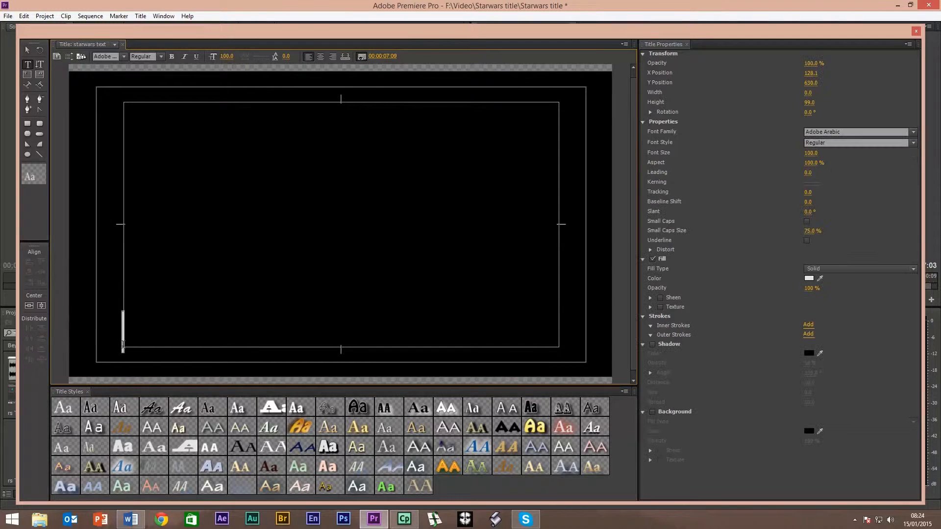
pyautogui.hotkey('ctrl', 'v')
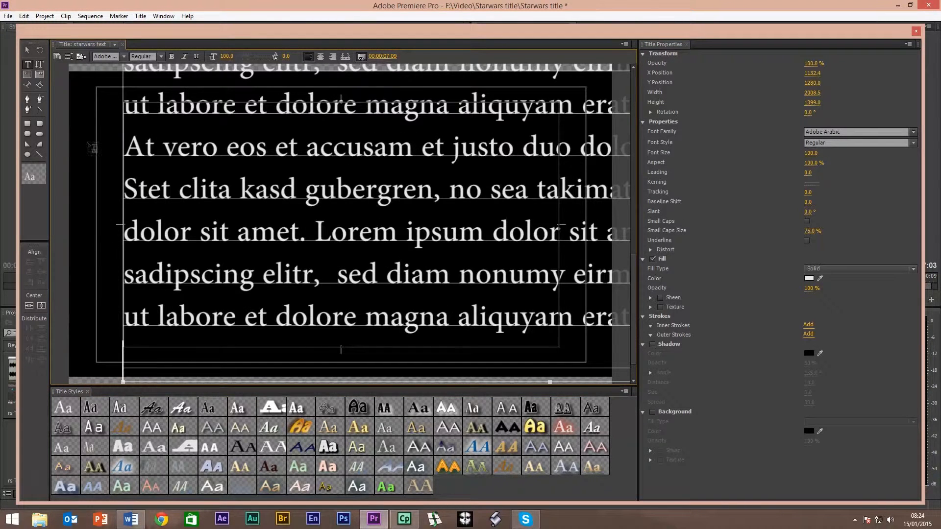
# Step: Set the font size of the pasted title text to 50
pyautogui.click(228, 56)
pyautogui.write('50')
pyautogui.press('Return')
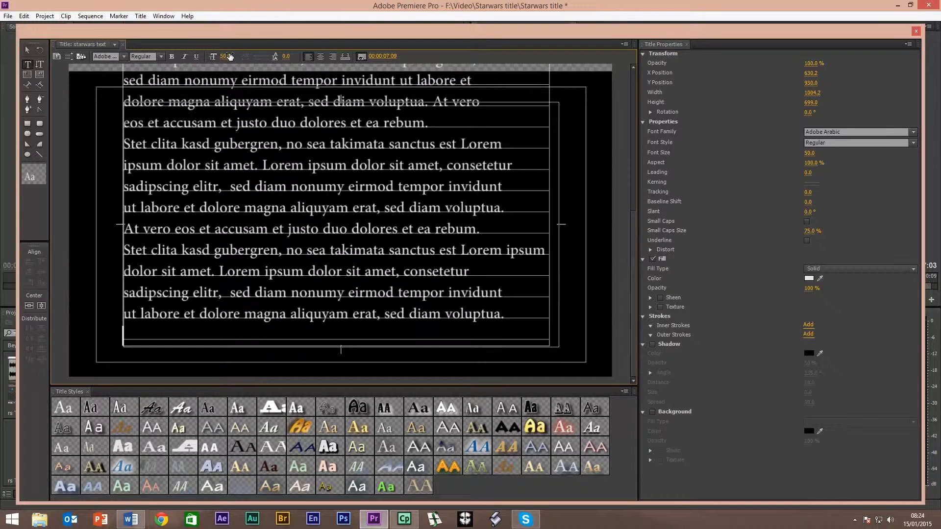
# Step: Move the text block down so its first line starts at the bottom edge of the frame
pyautogui.moveTo(633, 242); pyautogui.dragTo(631, 61)
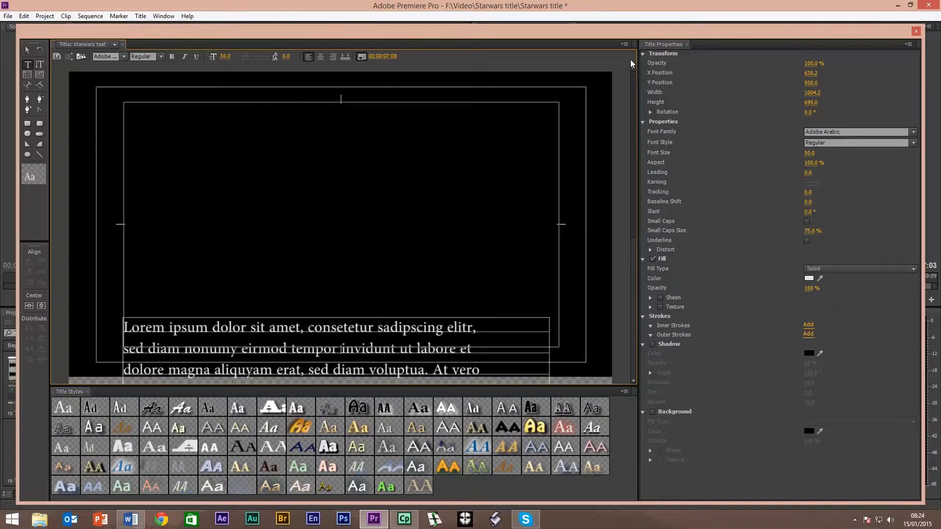
pyautogui.click(27, 49)
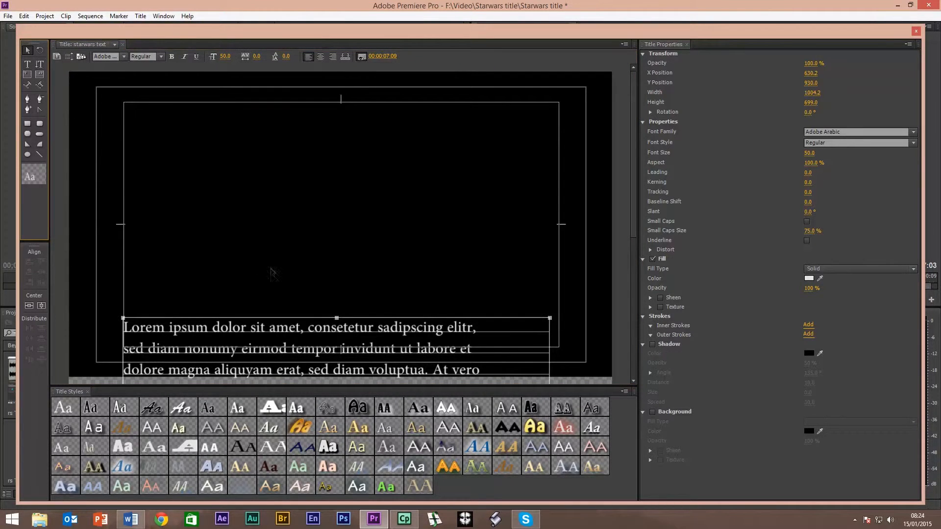
pyautogui.moveTo(302, 332); pyautogui.dragTo(308, 384)
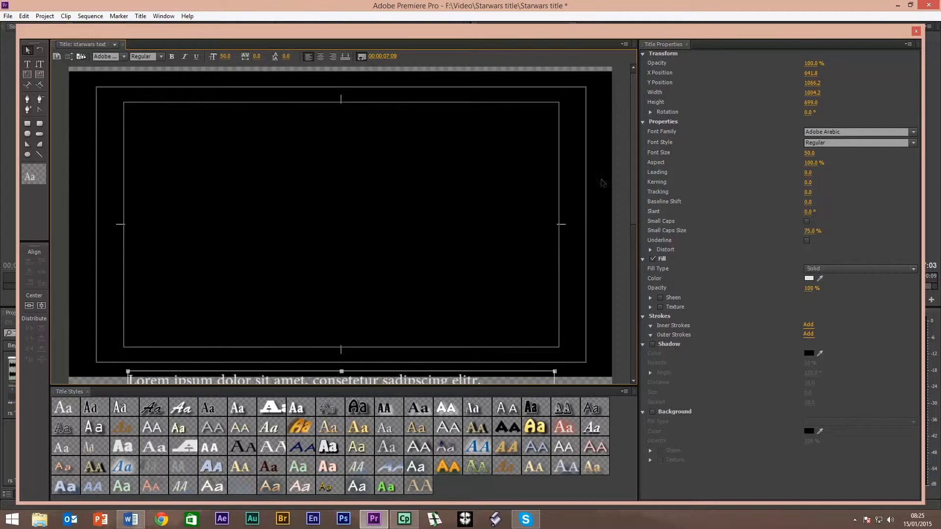
# Step: Add blank lines below the last text line until the text sits above the frame at the roll's end, and close the titler
pyautogui.moveTo(634, 200); pyautogui.dragTo(619, 395)
pyautogui.click(28, 64)
pyautogui.click(222, 187)
pyautogui.click(513, 340)
pyautogui.press('Return')
pyautogui.press('Return')
pyautogui.press('Return')
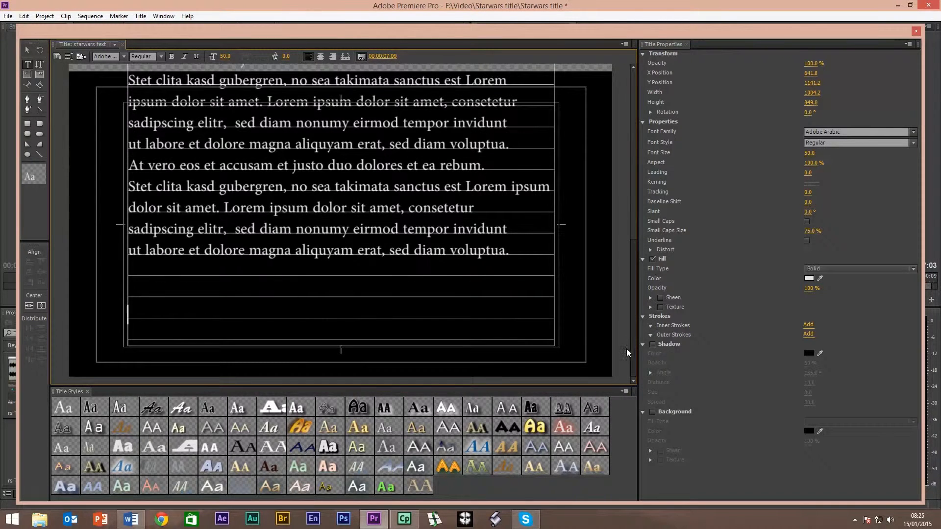
pyautogui.press('Return')
pyautogui.press('Return')
pyautogui.press('Return')
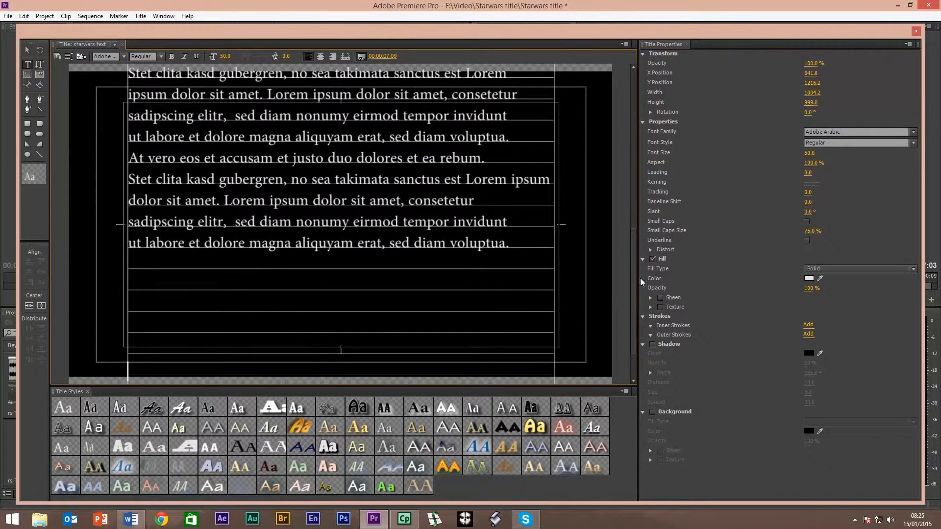
pyautogui.press('Return')
pyautogui.press('Return')
pyautogui.press('Return')
pyautogui.press('Return')
pyautogui.press('Return')
pyautogui.press('Return')
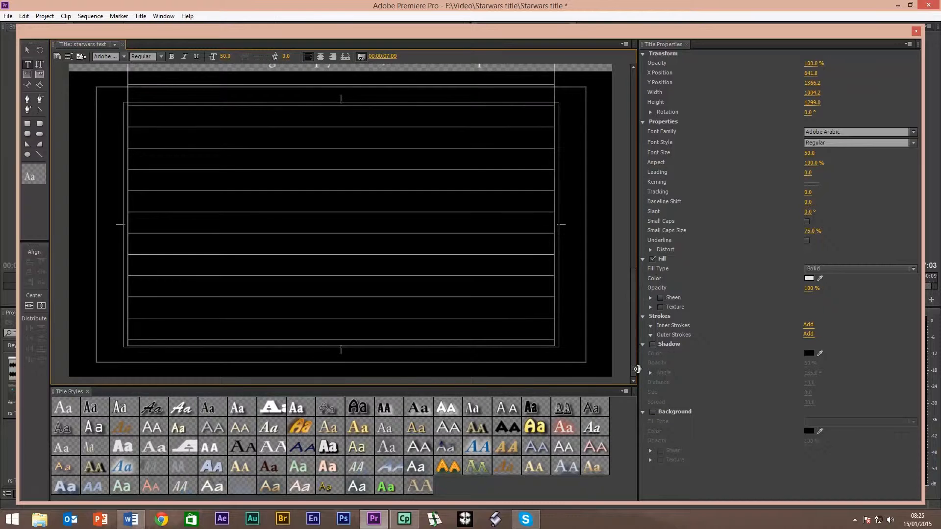
pyautogui.press('BackSpace')
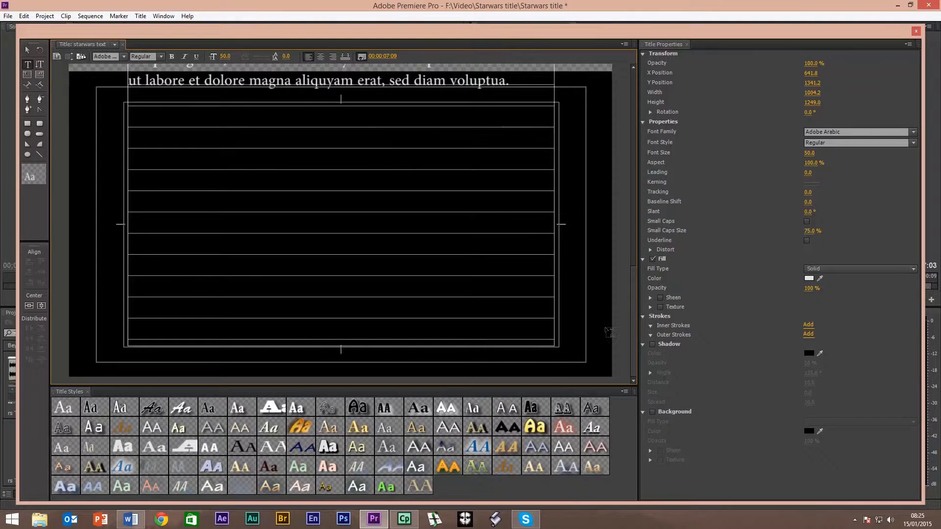
pyautogui.press('Return')
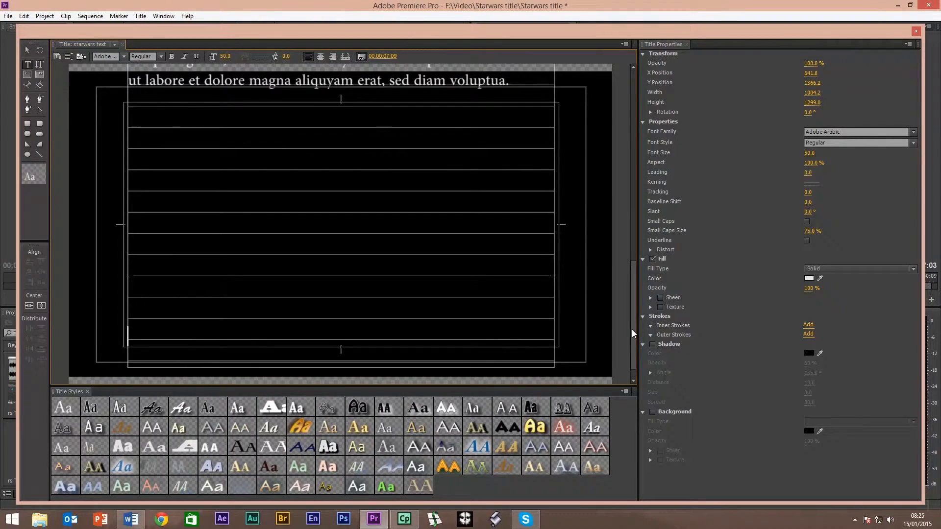
pyautogui.moveTo(632, 329); pyautogui.dragTo(636, 357)
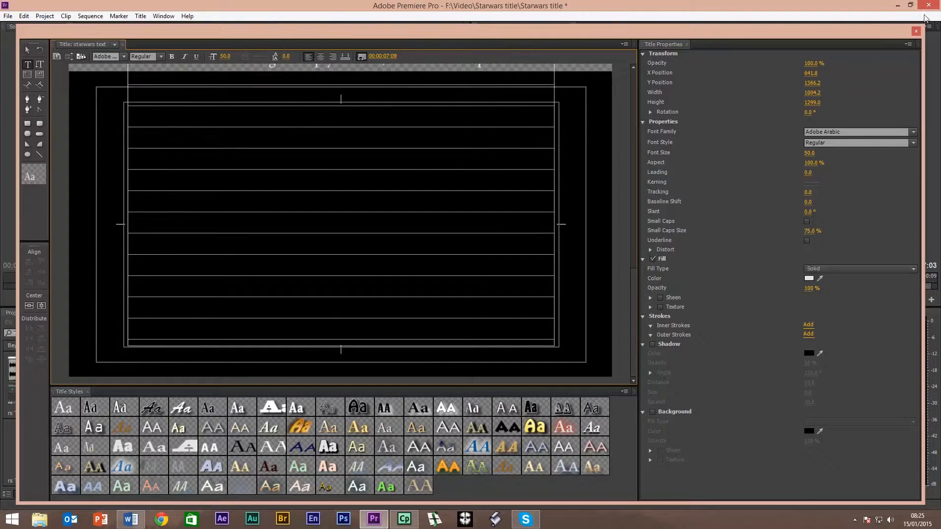
pyautogui.click(915, 31)
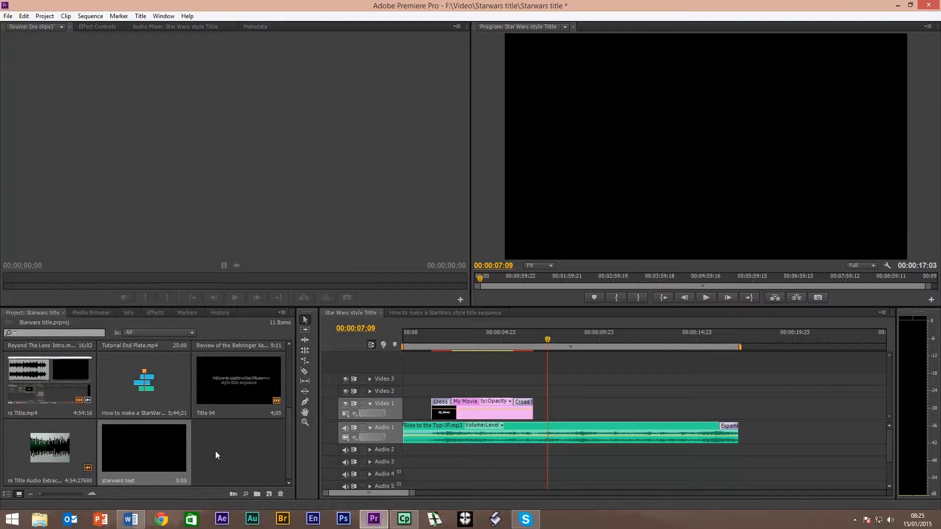
# Step: Place the starwars text title on Video 1 at 00:00:07:09 and extend its end to the end of the music clip
pyautogui.click(150, 466)
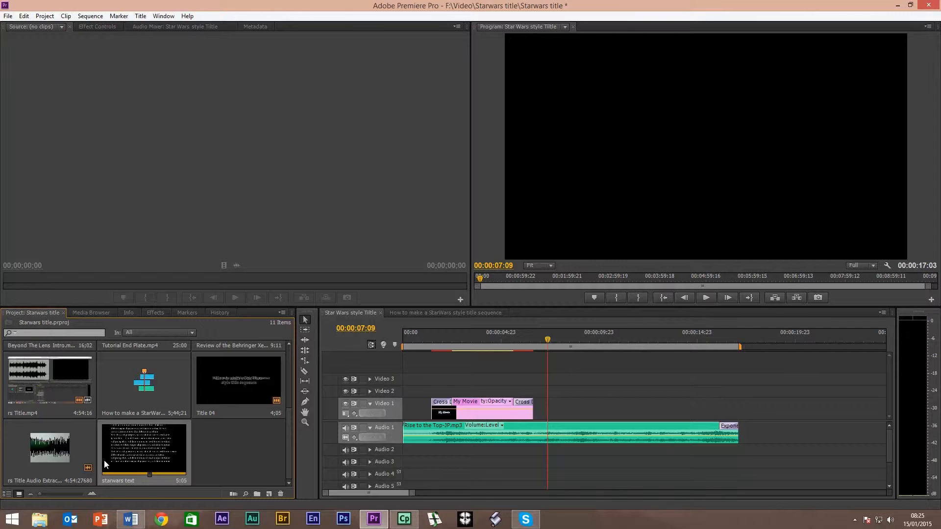
pyautogui.moveTo(113, 446); pyautogui.dragTo(551, 408)
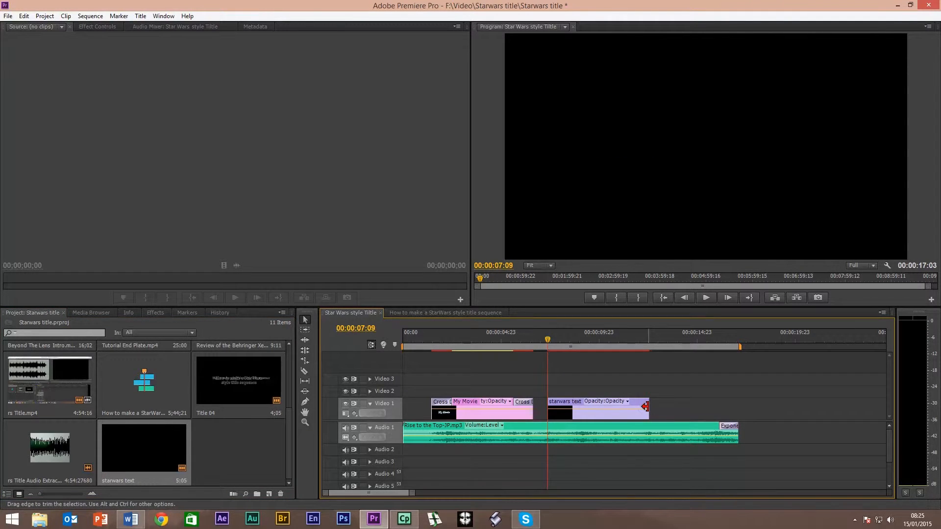
pyautogui.moveTo(650, 406); pyautogui.dragTo(732, 406)
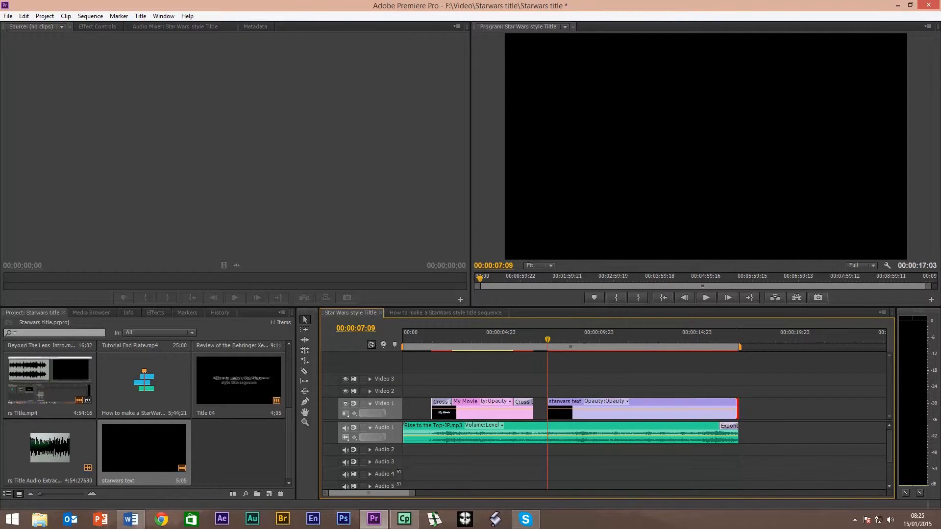
# Step: Play back the rolling starwars text clip in the sequence up to near its end
pyautogui.moveTo(547, 337); pyautogui.dragTo(584, 351)
pyautogui.press('space')
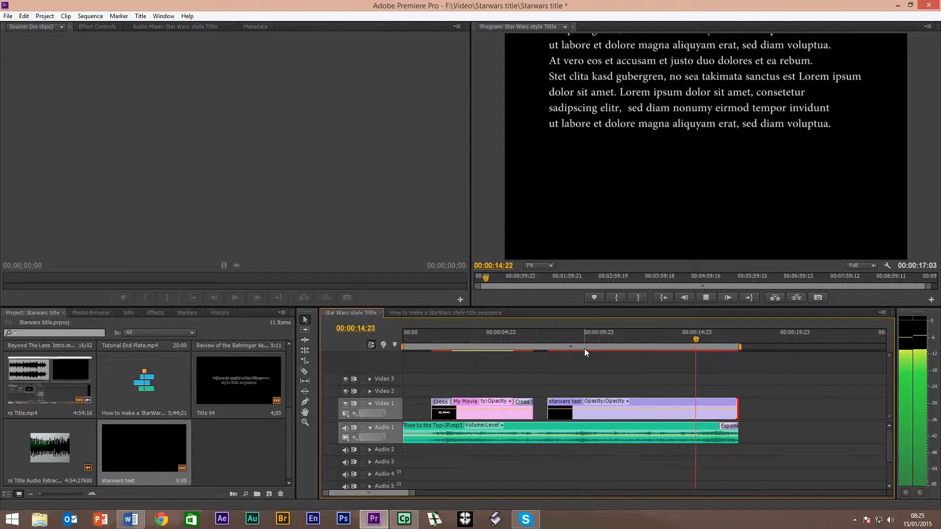
pyautogui.press('space')
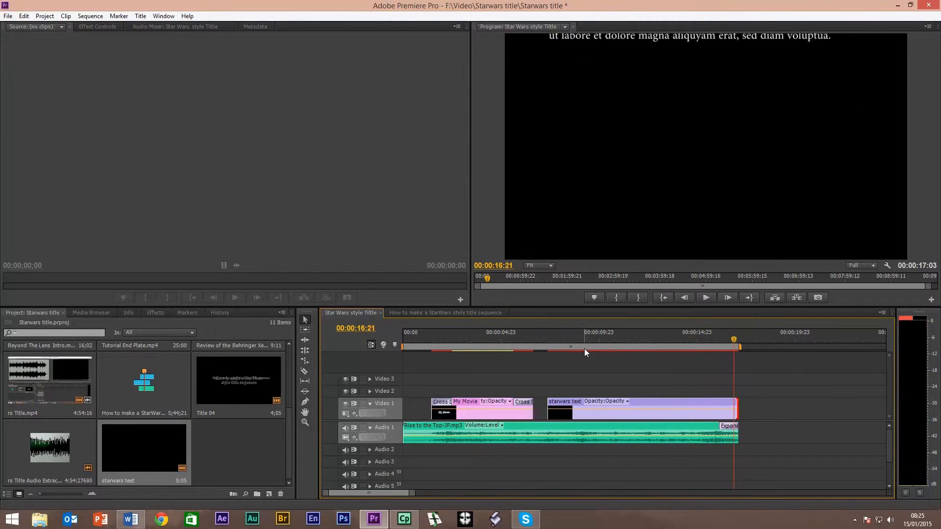
# Step: Extend the start of the starwars text clip closer to the My Movie clip and play back from the end of My Movie
pyautogui.moveTo(552, 404); pyautogui.dragTo(543, 406)
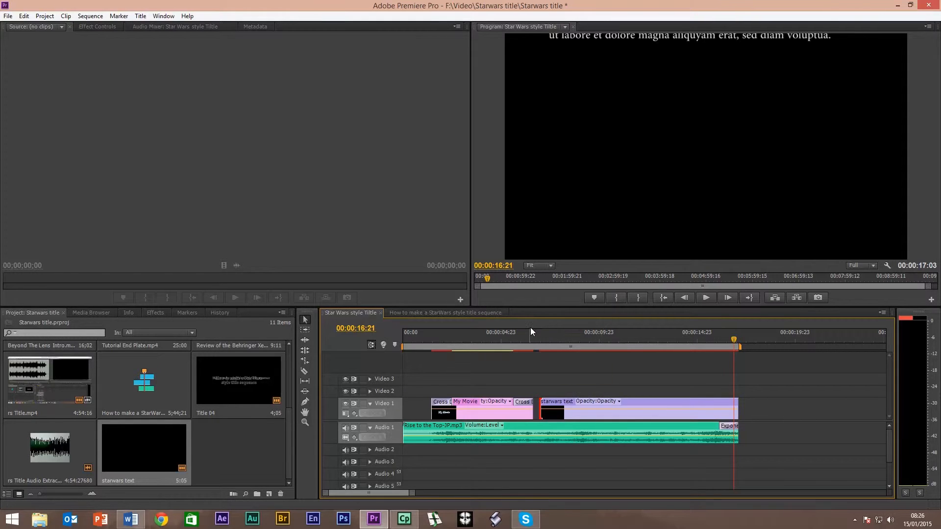
pyautogui.click(531, 332)
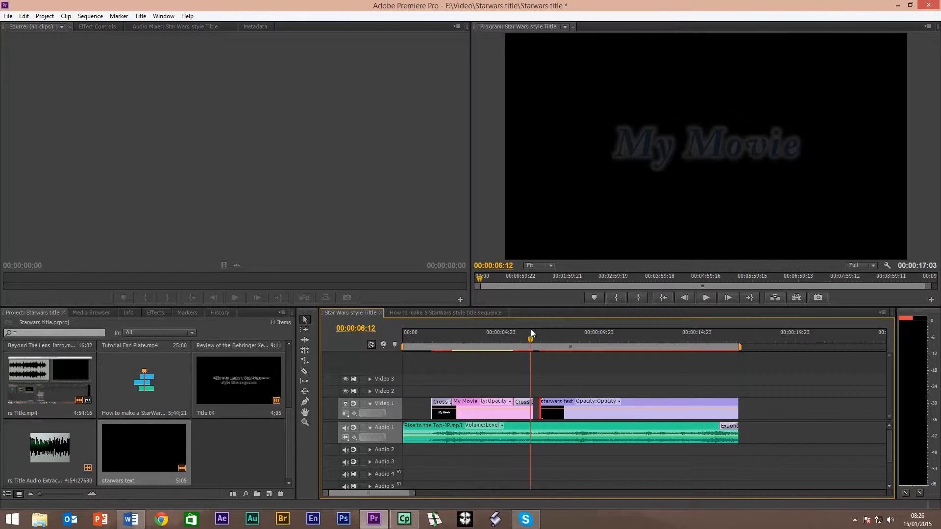
pyautogui.press('space')
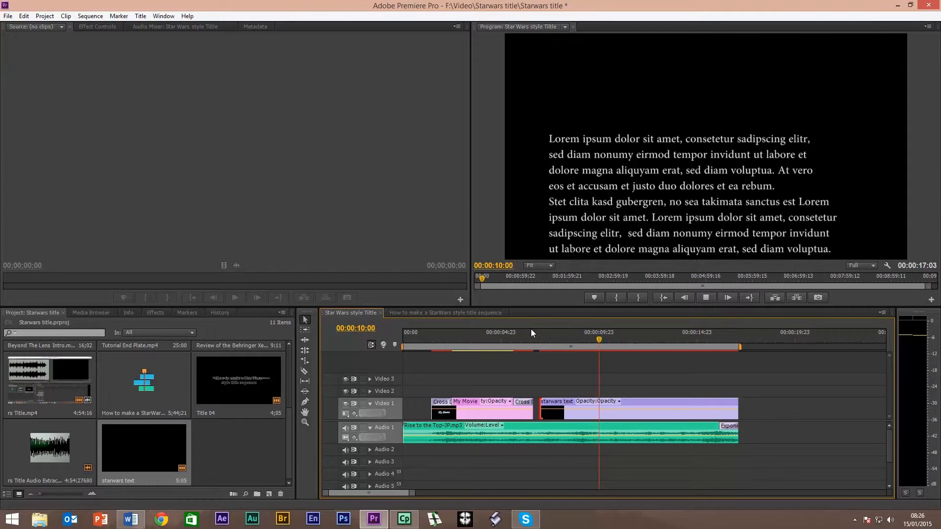
pyautogui.press('space')
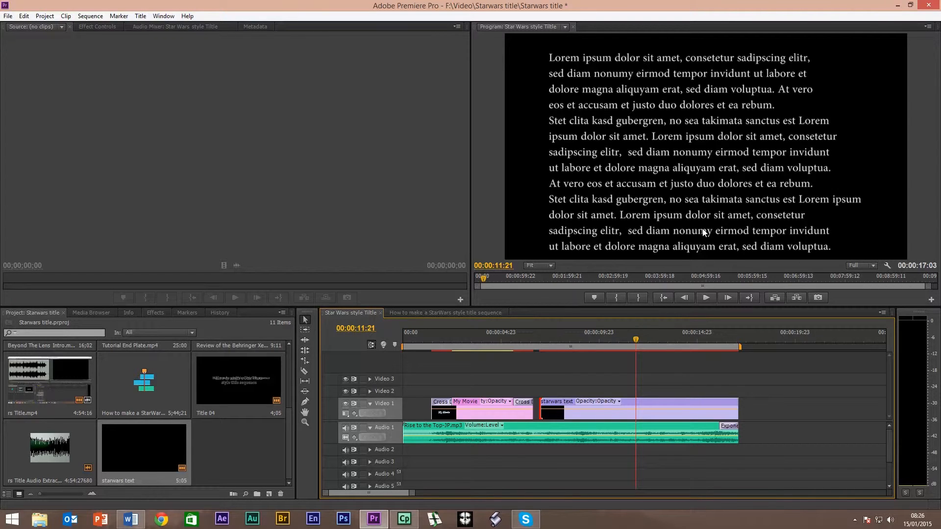
# Step: Search the effects for Corner Pin and apply it to the starwars text clip on Video 1
pyautogui.click(147, 313)
pyautogui.click(55, 324)
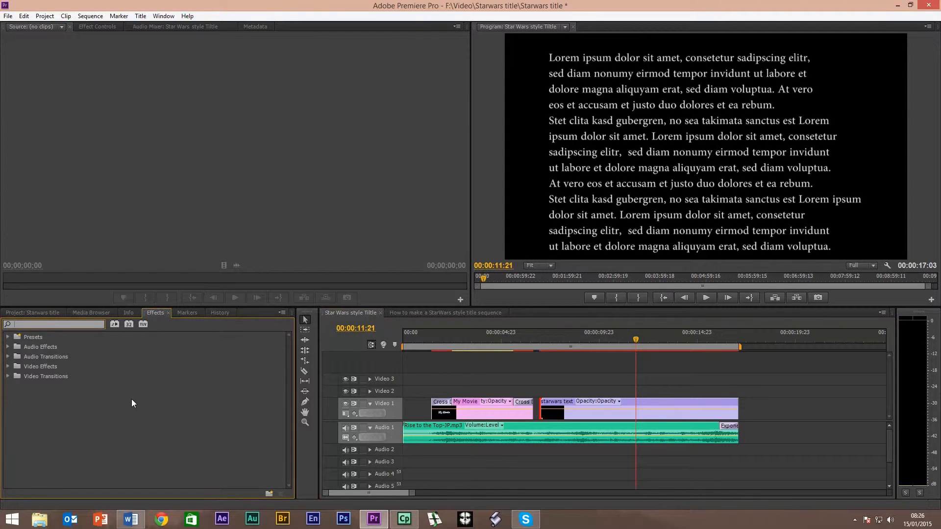
pyautogui.write('cor')
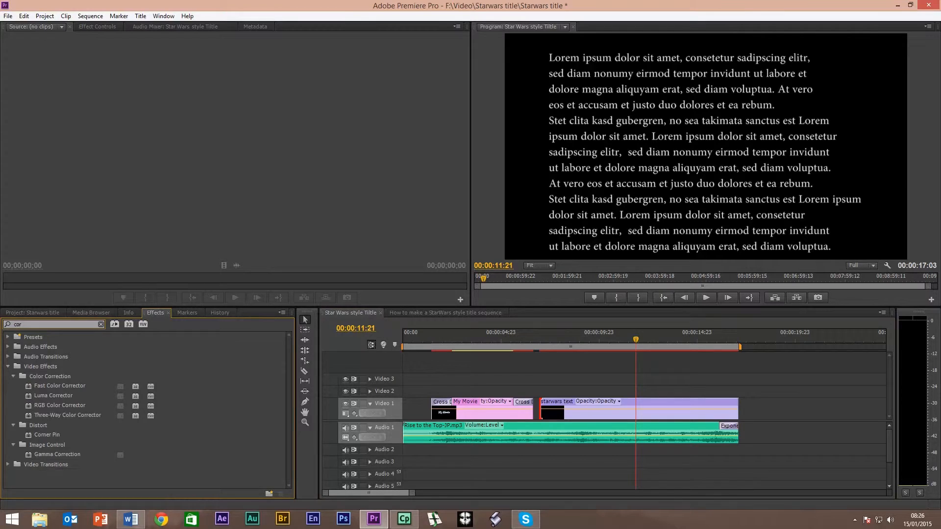
pyautogui.click(39, 434)
pyautogui.moveTo(28, 436); pyautogui.dragTo(610, 415)
# Step: Move the Corner Pin's upper left corner to about 333.6, 266.5 and its upper right corner to about 848.1, 268.1
pyautogui.click(94, 27)
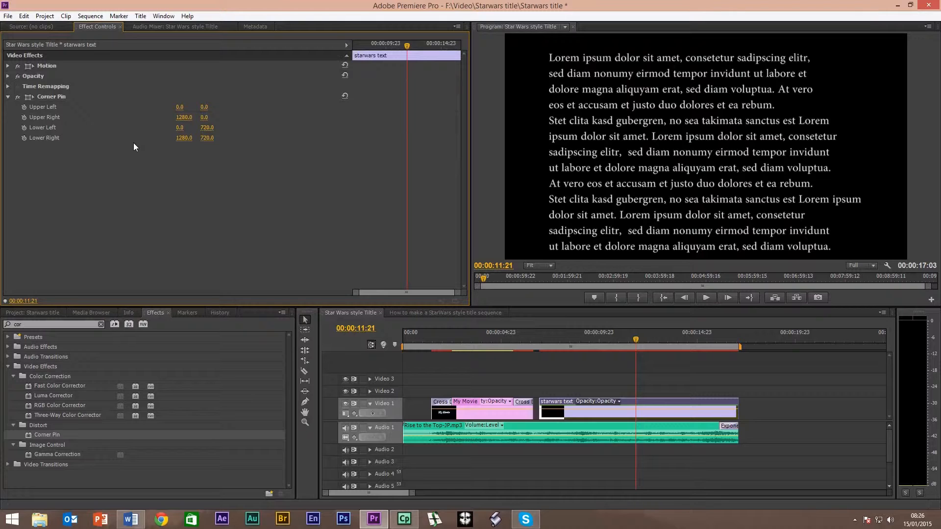
pyautogui.click(28, 98)
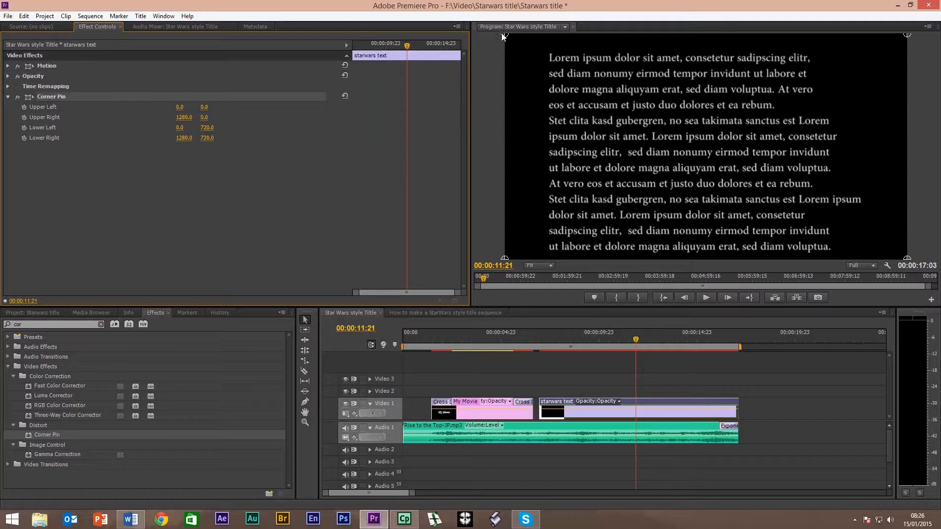
pyautogui.moveTo(504, 37); pyautogui.dragTo(609, 117)
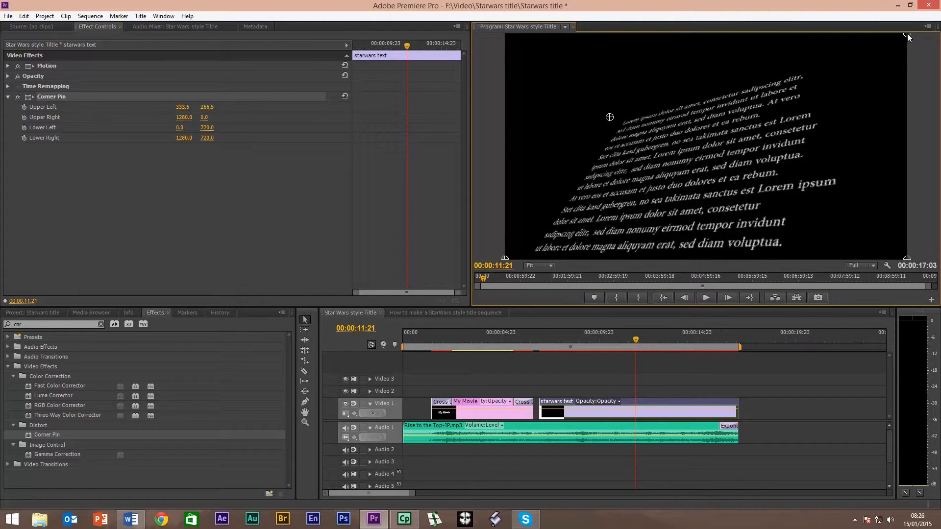
pyautogui.moveTo(906, 37); pyautogui.dragTo(774, 120)
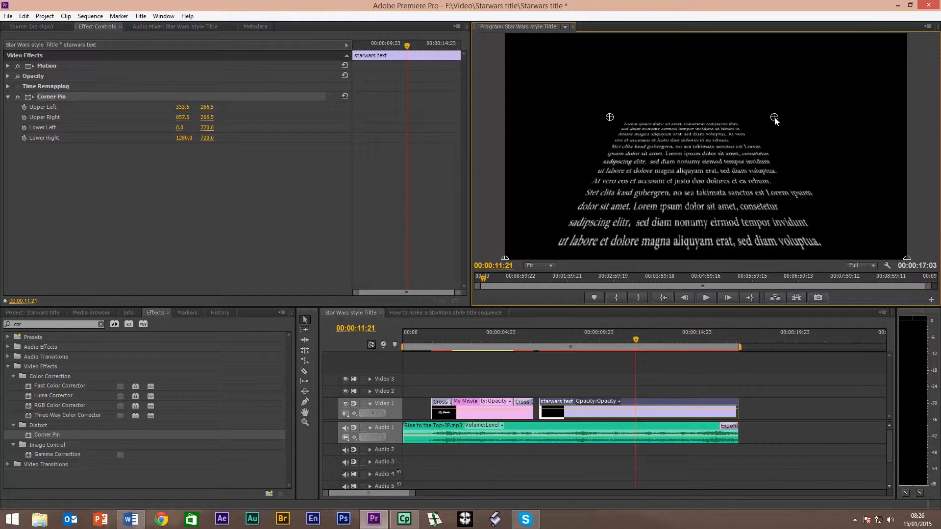
pyautogui.moveTo(775, 121); pyautogui.dragTo(771, 121)
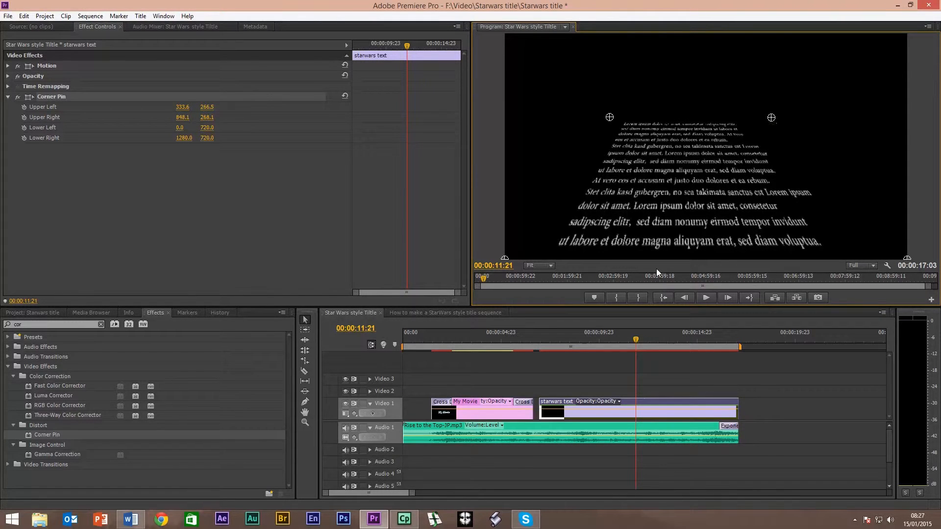
# Step: Play back the sequence from 00:00:06:00 to check the slanted roll, stopping at 00:00:16:12
pyautogui.click(521, 336)
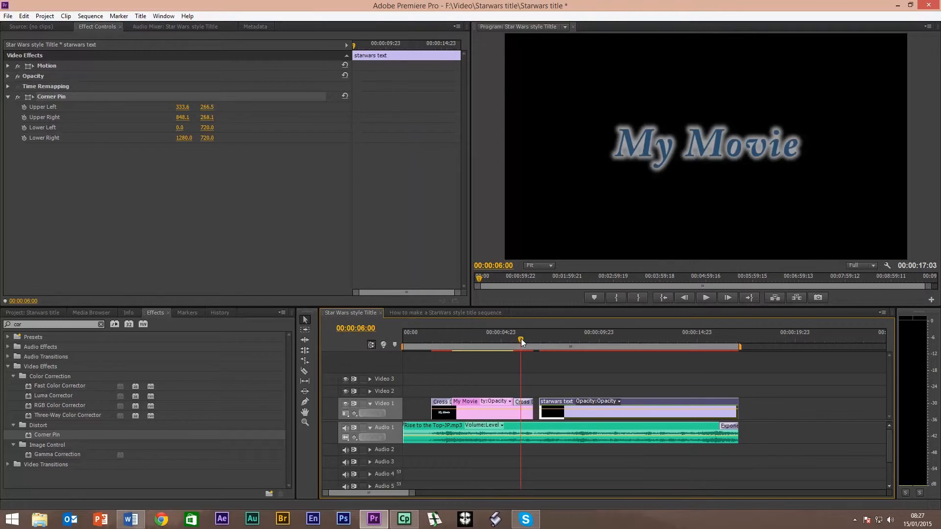
pyautogui.press('space')
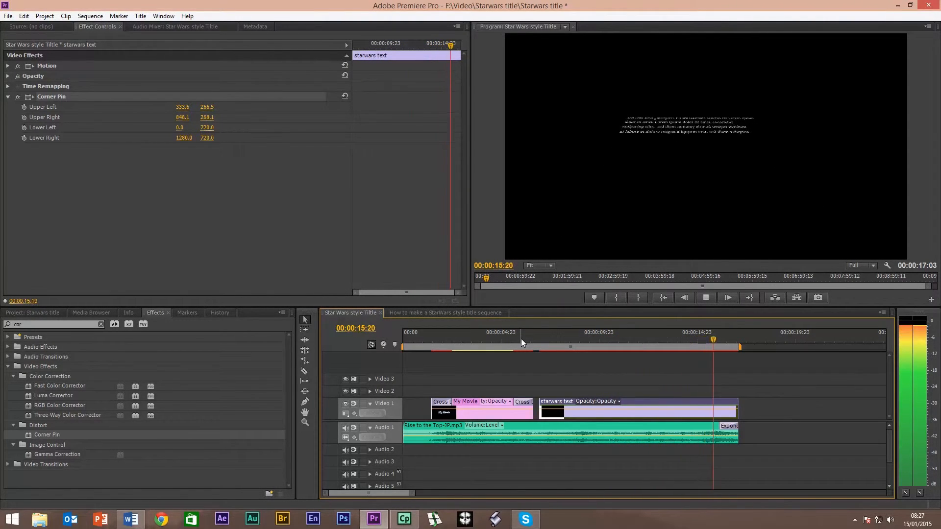
pyautogui.press('space')
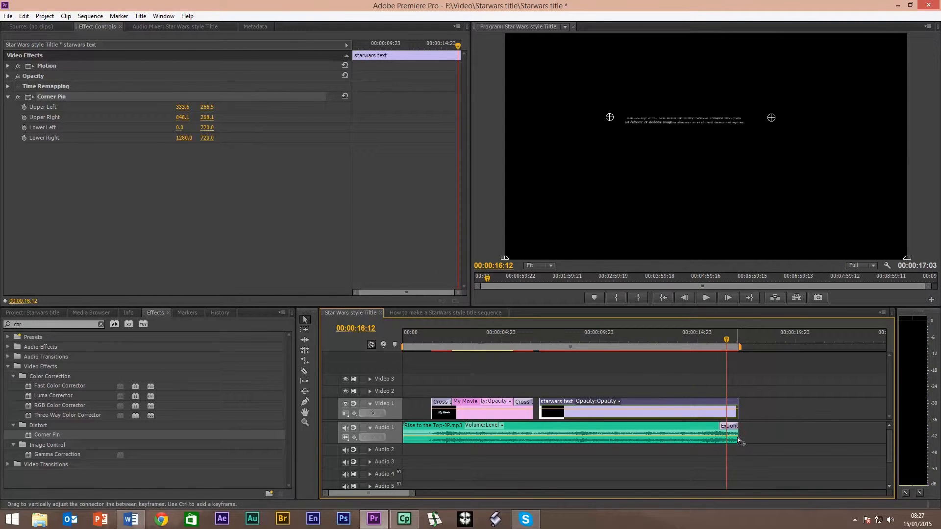
# Step: Extend the music clip's end to 00:00:19:17 and the starwars text clip almost as far, and play back the roll up to 00:00:18:00
pyautogui.moveTo(742, 438); pyautogui.dragTo(791, 437)
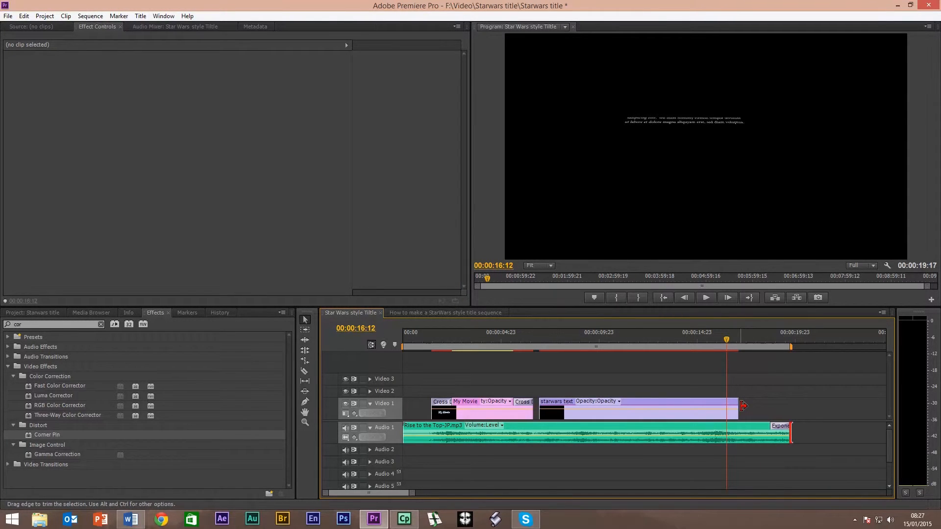
pyautogui.moveTo(733, 407); pyautogui.dragTo(782, 410)
pyautogui.click(548, 337)
pyautogui.press('space')
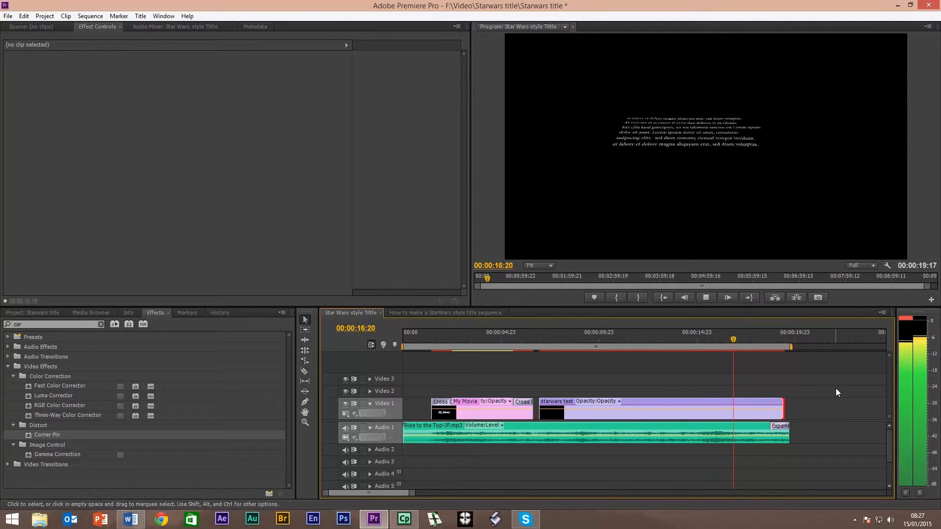
pyautogui.press('space')
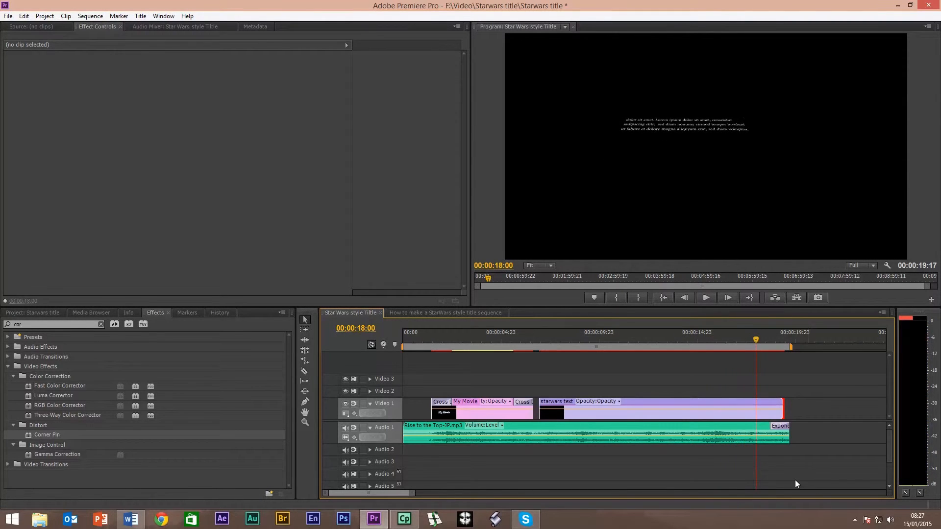
# Step: Open the starwars text title, set its text fill colour to yellow EEE721, and close the titler
pyautogui.doubleClick(678, 410)
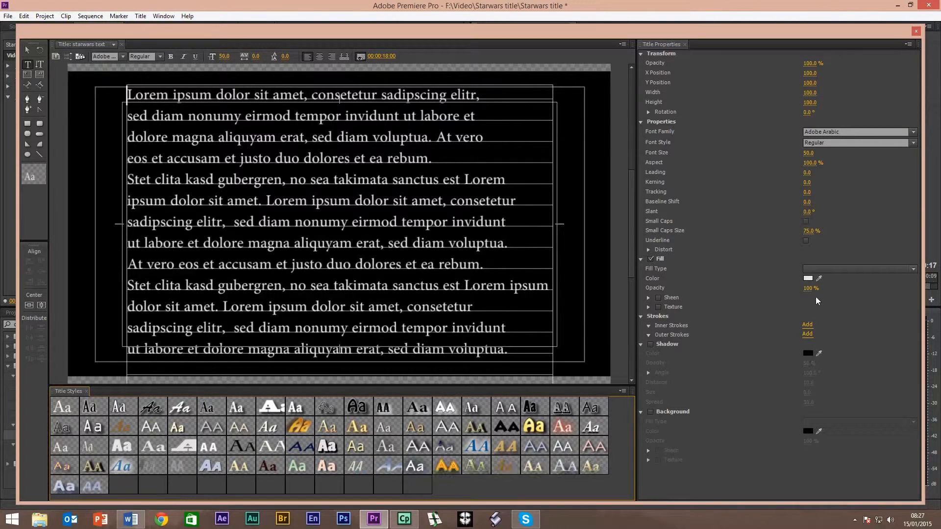
pyautogui.click(808, 279)
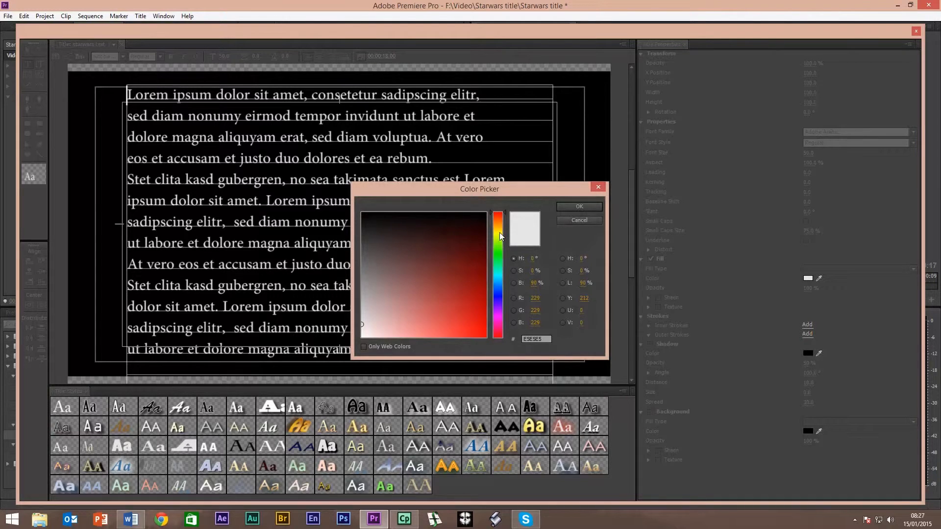
pyautogui.click(498, 232)
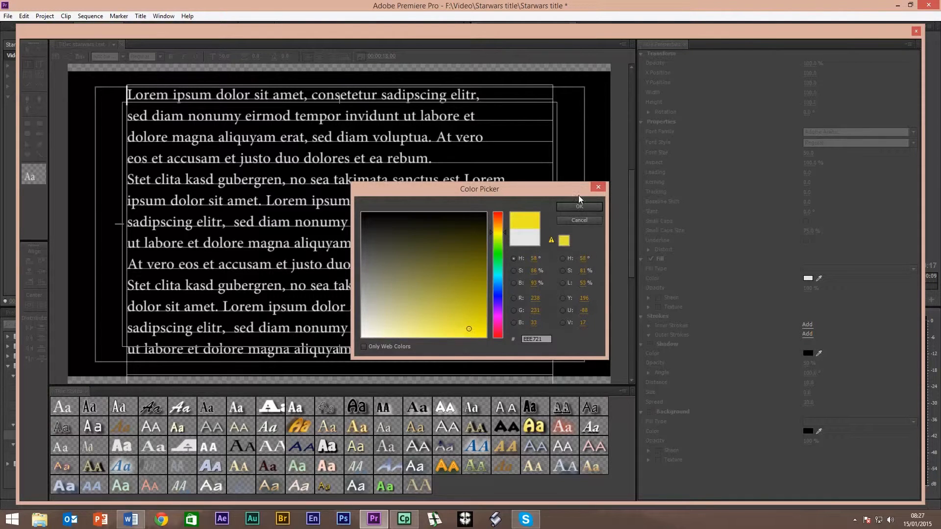
pyautogui.click(581, 207)
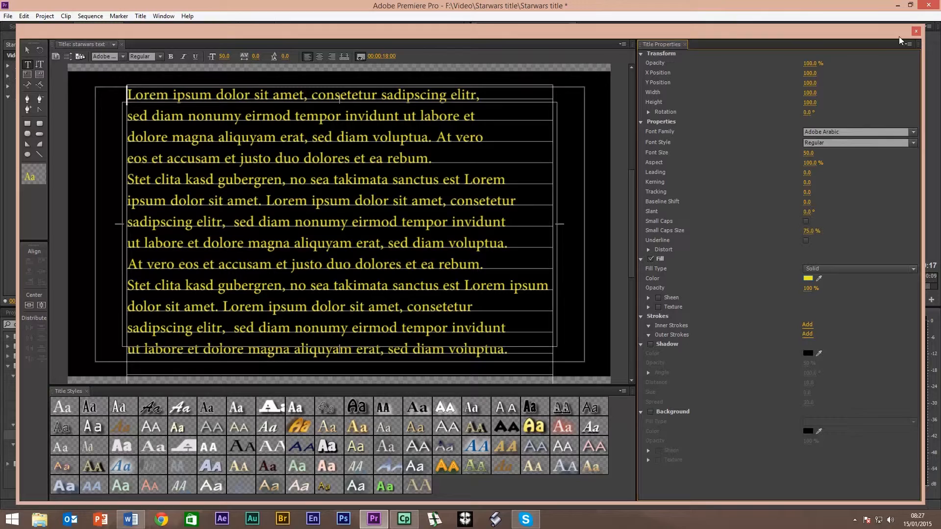
pyautogui.click(916, 31)
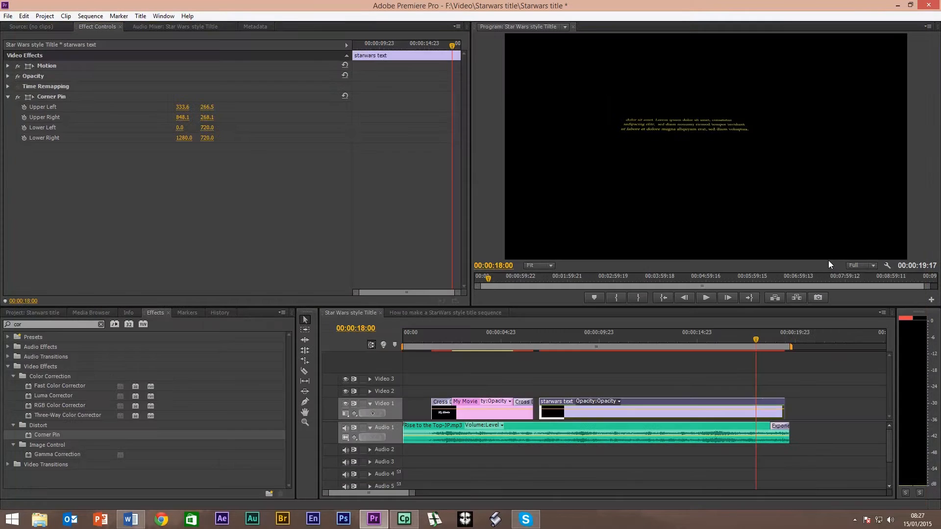
# Step: Play back the yellow rolling text from the end of the My Movie clip to 00:00:15:17
pyautogui.press('space')
pyautogui.click(527, 336)
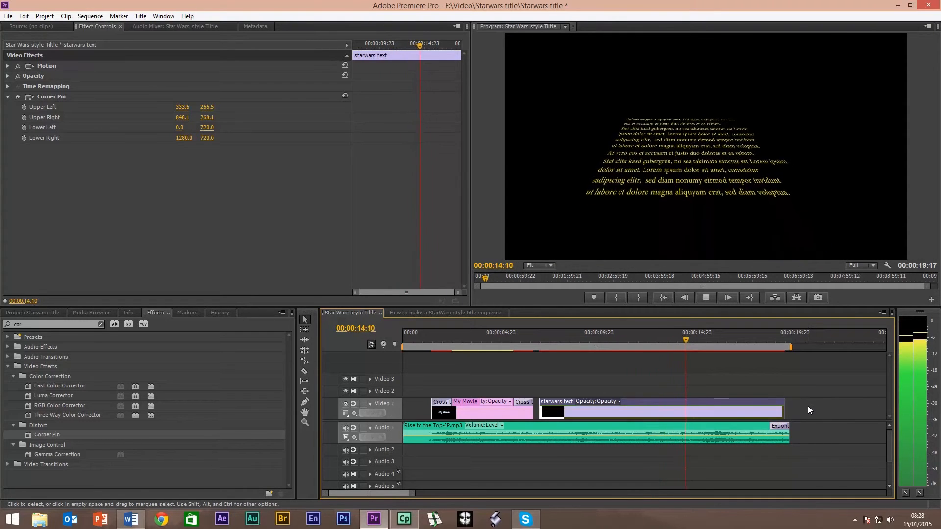
pyautogui.press('space')
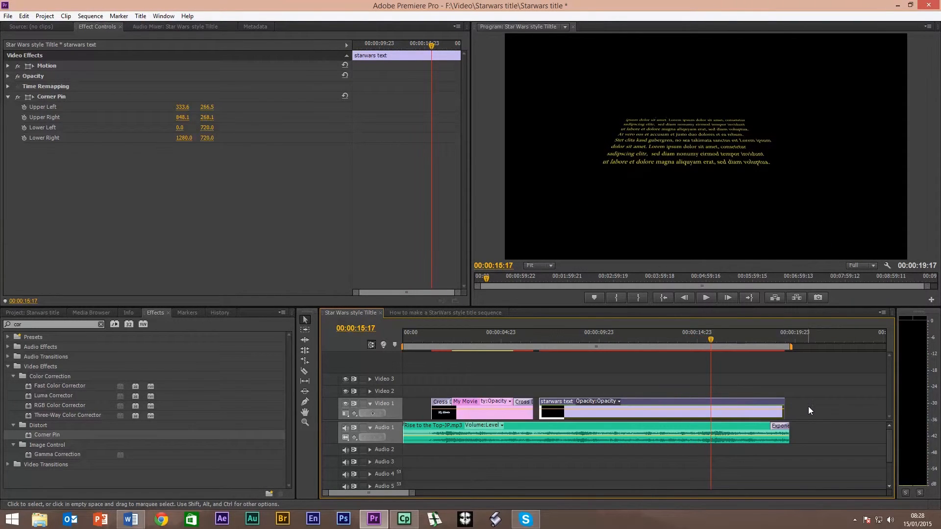